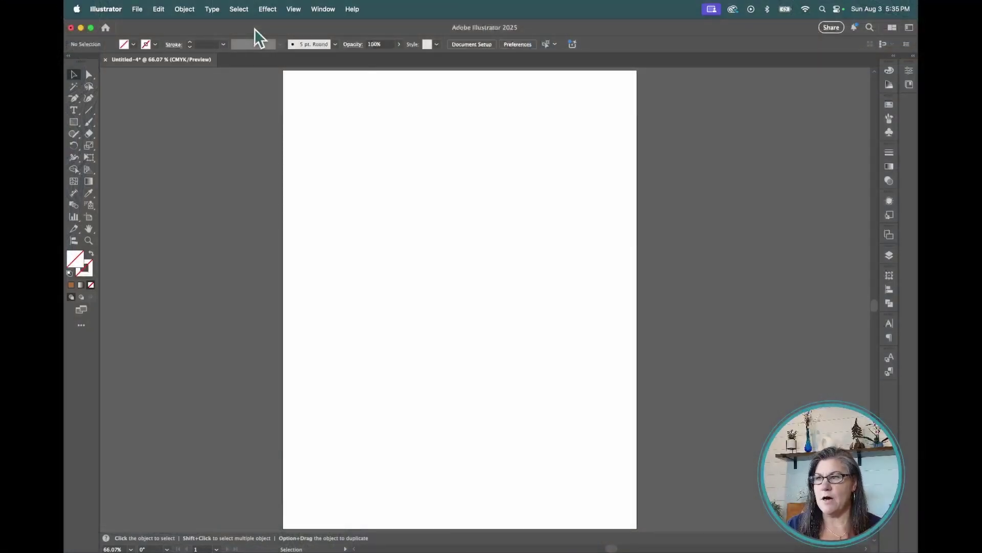
- Show the inch rulers around the canvas and turn on Snap to Grid
left_click(295, 9)
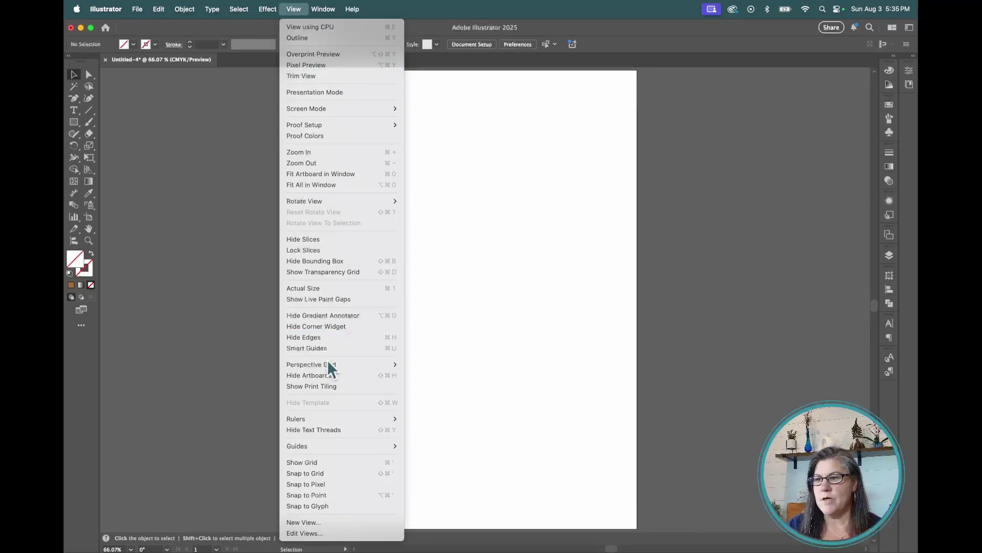
mouse_move(335, 418)
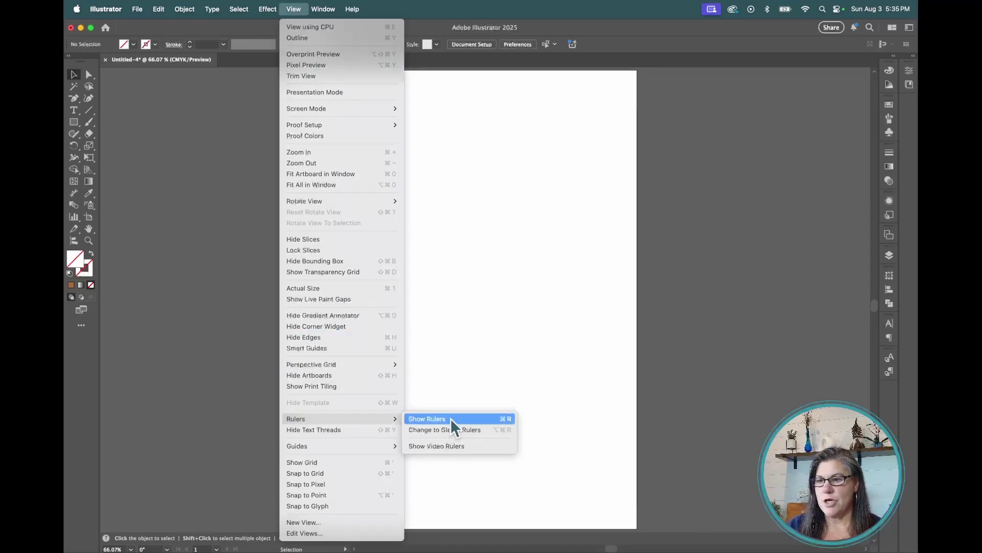
left_click(508, 419)
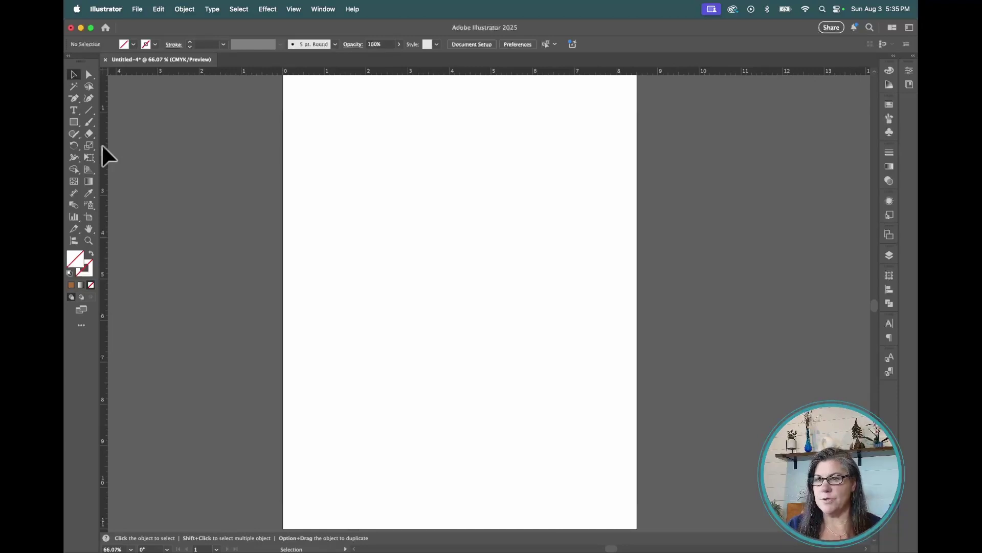
scroll(102, 145, "right", 2)
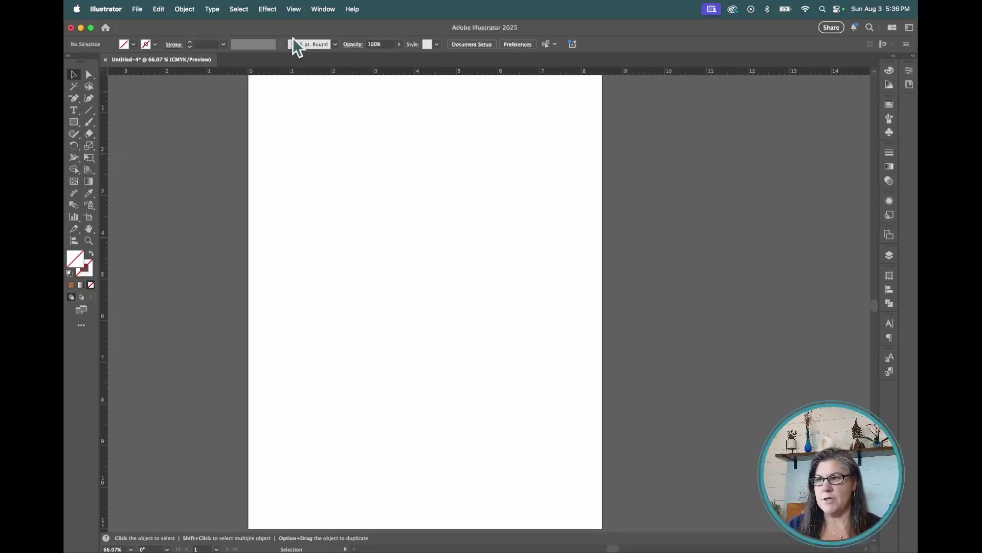
left_click(295, 9)
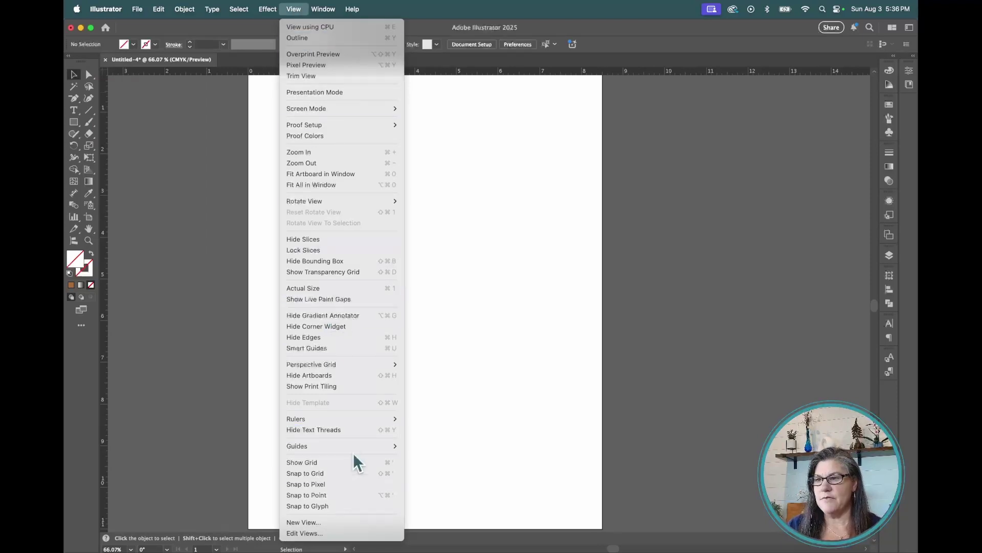
left_click(358, 474)
- Drag a vertical guide from the left ruler to 0.5 in
scroll(363, 441, "right", 1)
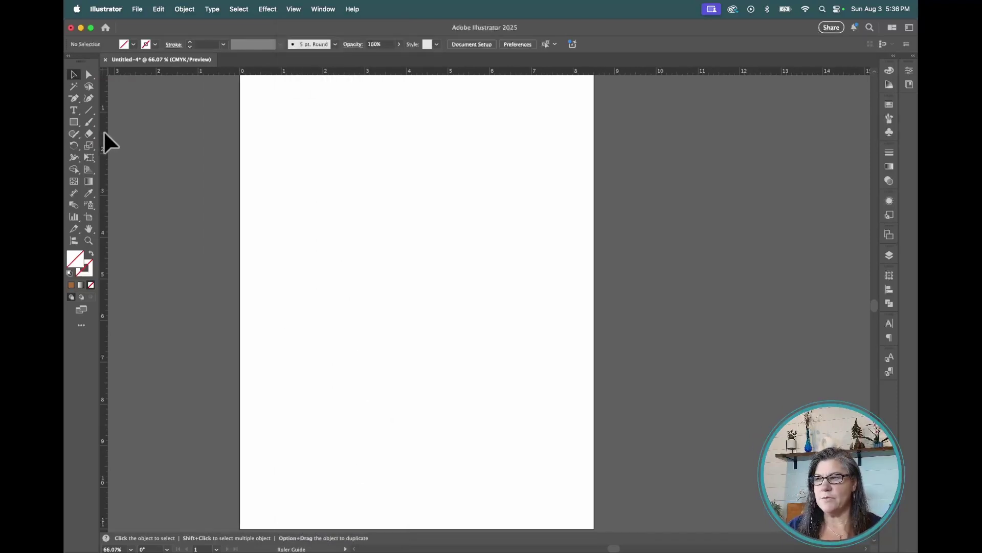
mouse_move(274, 159)
left_mouse_down()
mouse_move(283, 160)
mouse_move(257, 157)
left_mouse_up()
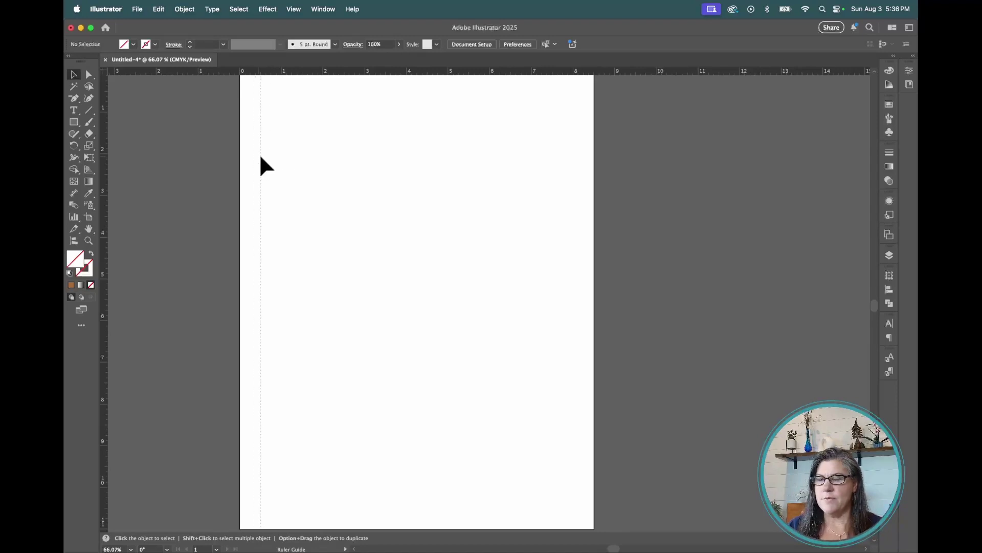
left_click_drag(261, 157, 260, 157)
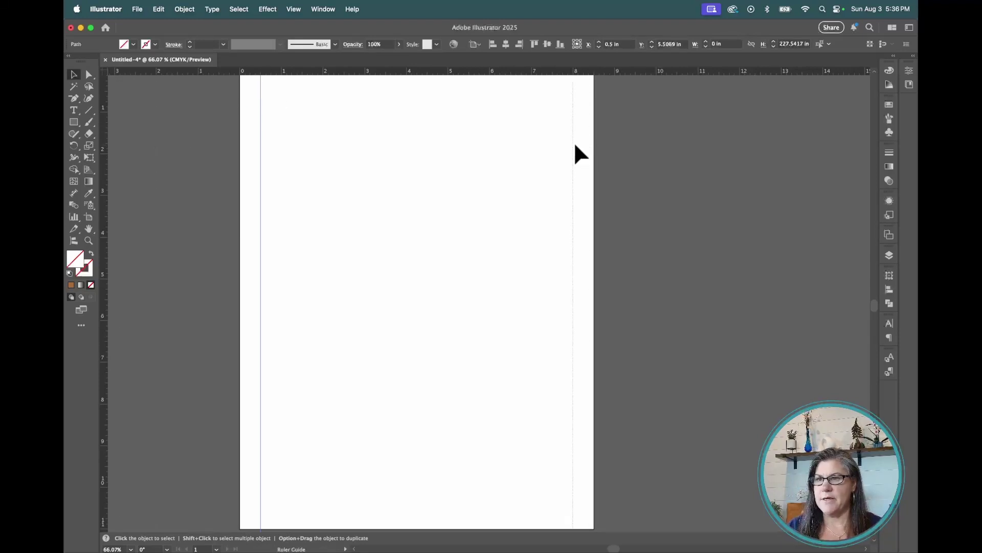
- Add a second vertical guide and position it at 8 in (8.5 − 0.5)
left_click_drag(552, 145, 574, 145)
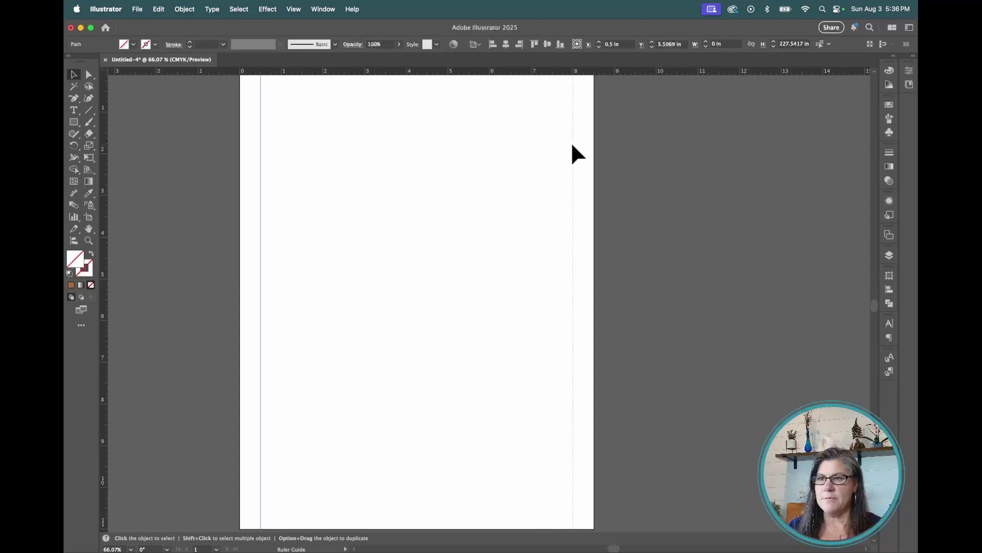
left_click_drag(422, 138, 422, 138)
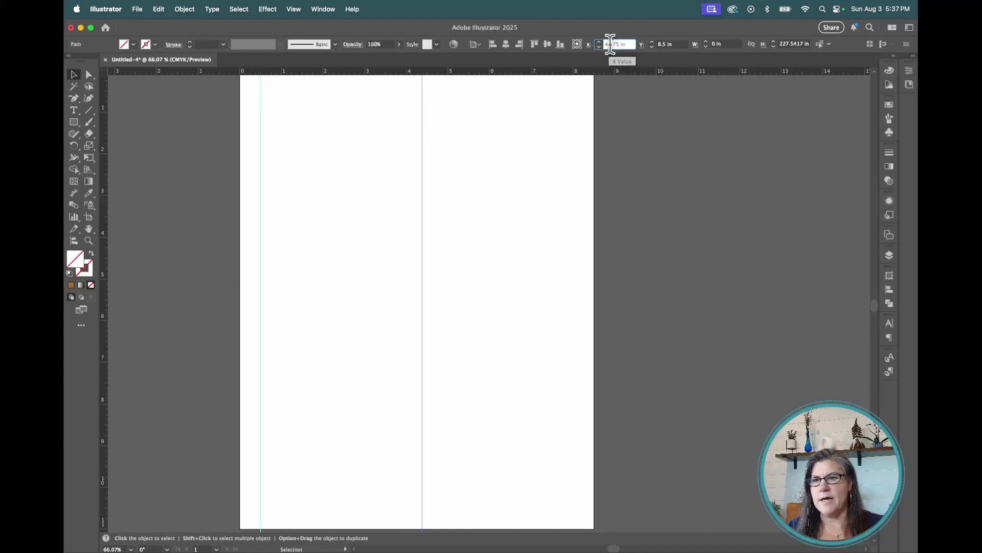
type("3.75")
key("Return")
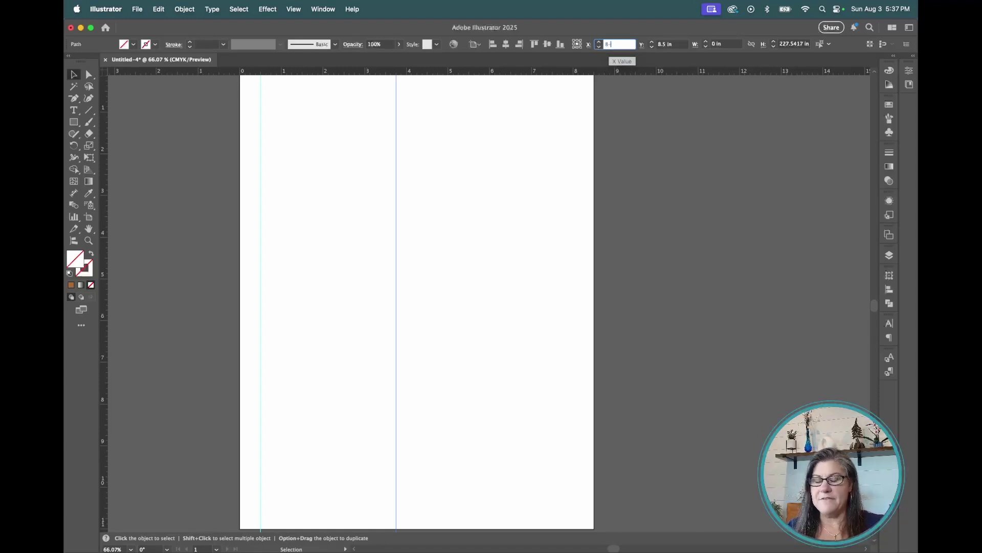
type("5-.5")
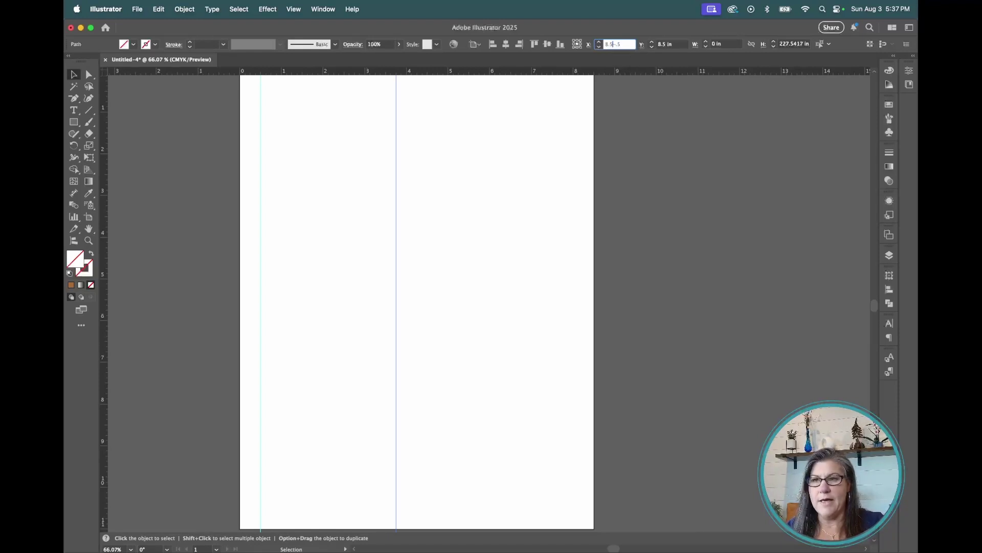
key("Return")
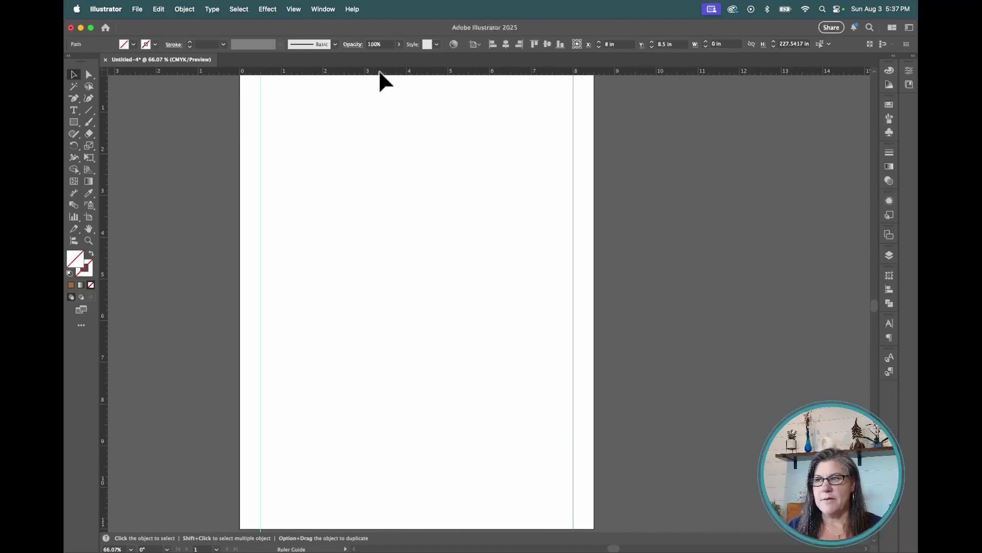
- Place horizontal guides at 0.5 in and 10.5 in, then zoom out to see the artboard
left_click_drag(379, 82, 378, 92)
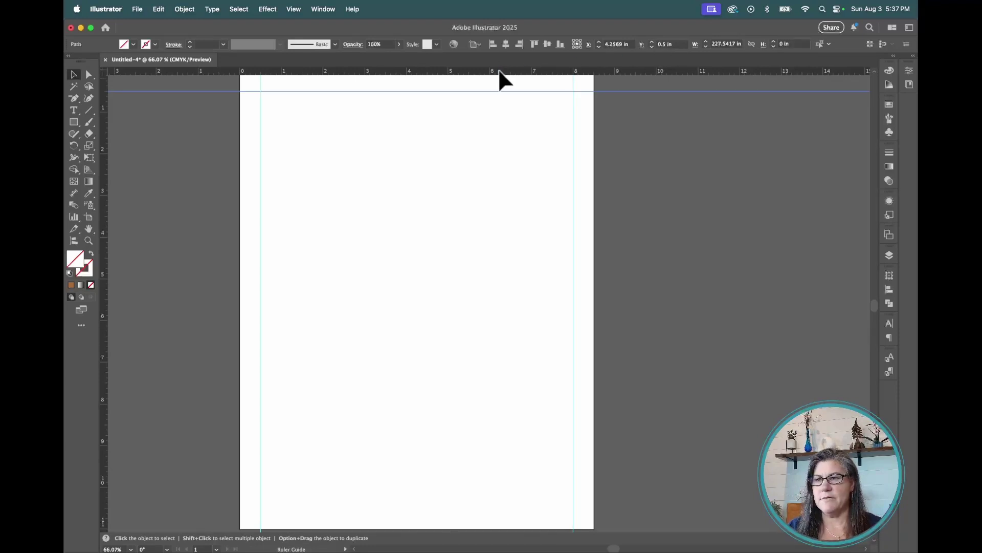
left_click_drag(574, 429, 574, 429)
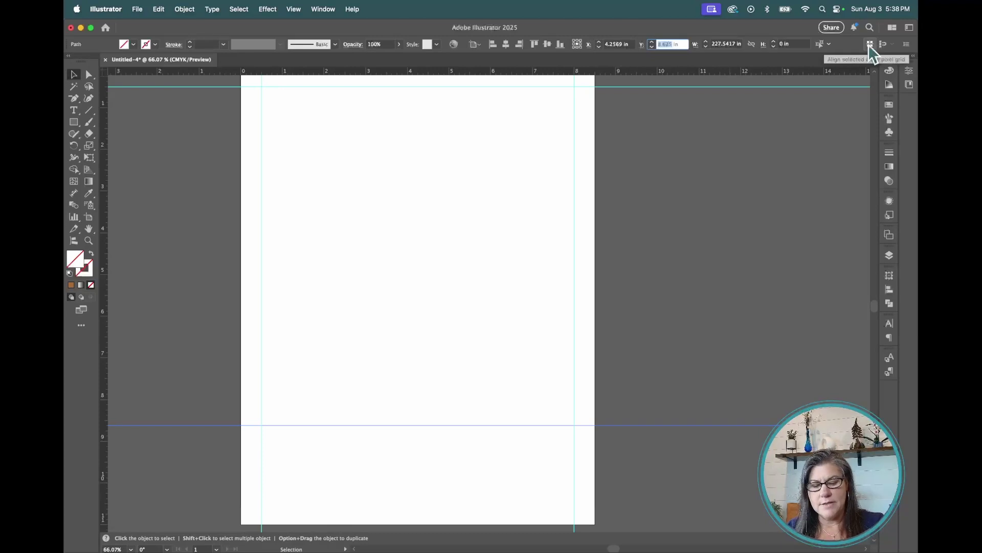
type("10.5")
key("Return")
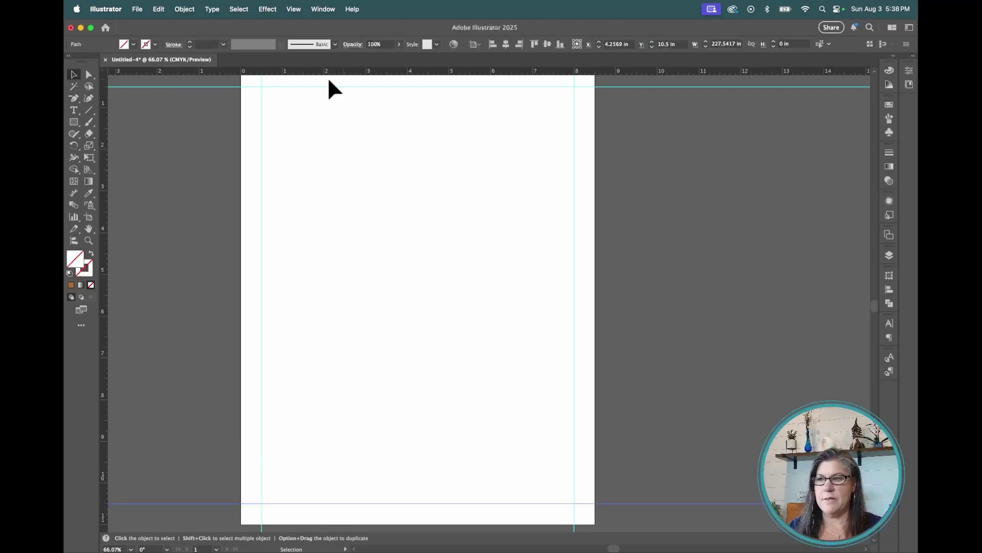
scroll(250, 92, "right", 3)
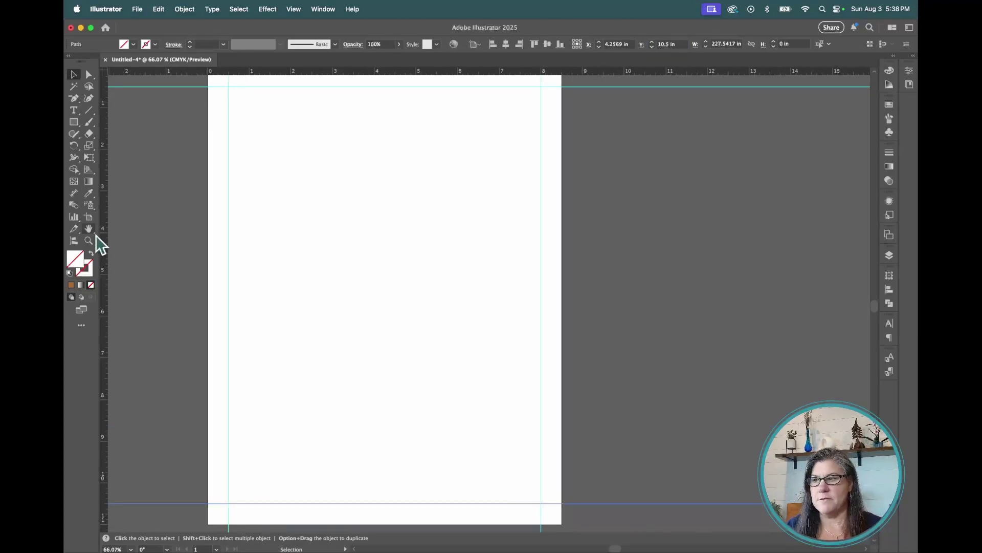
key("super+minus")
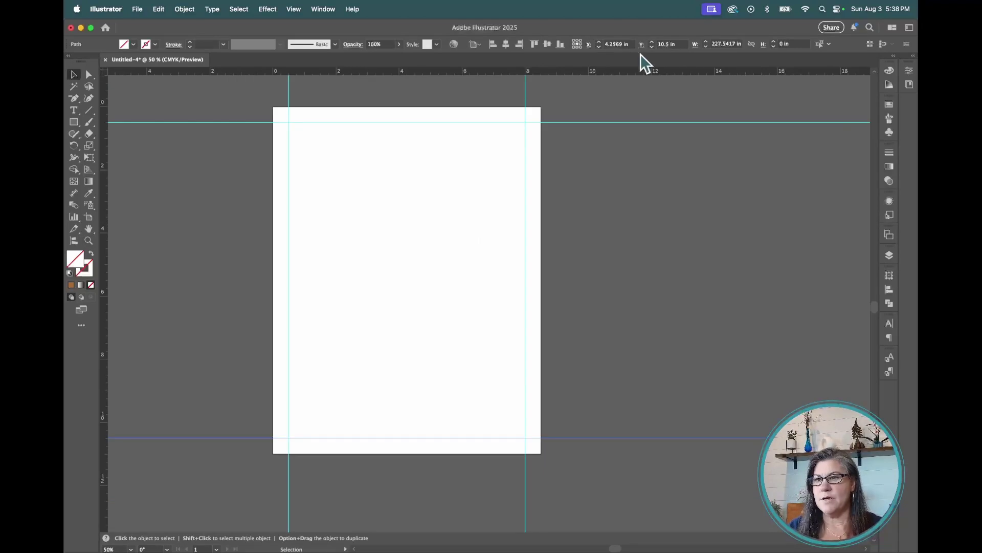
left_click(909, 71)
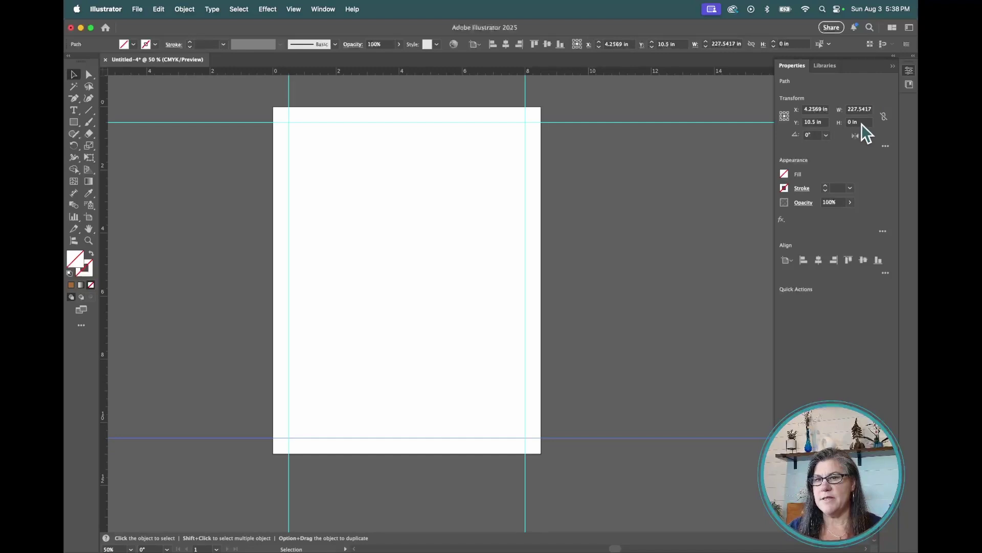
key("super+shift+a")
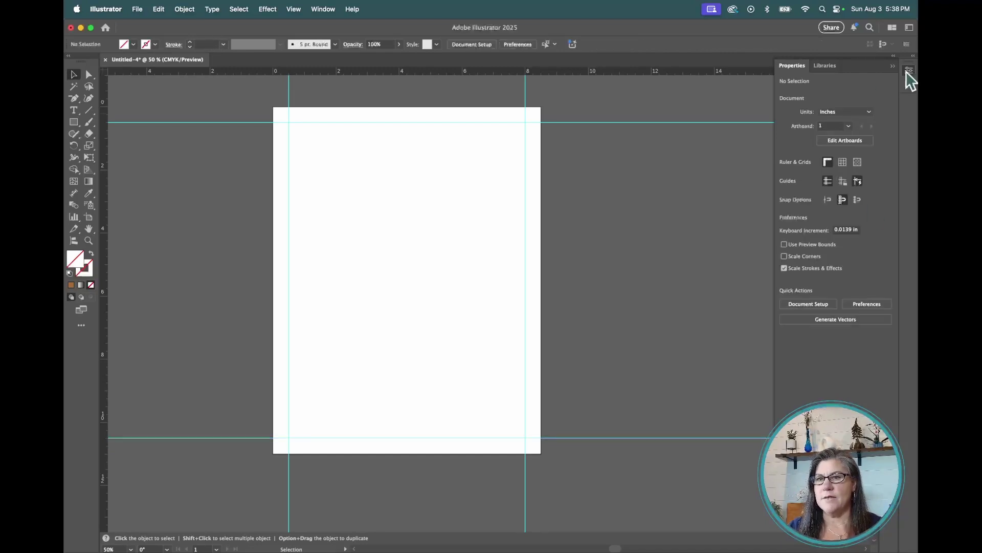
left_click(912, 73)
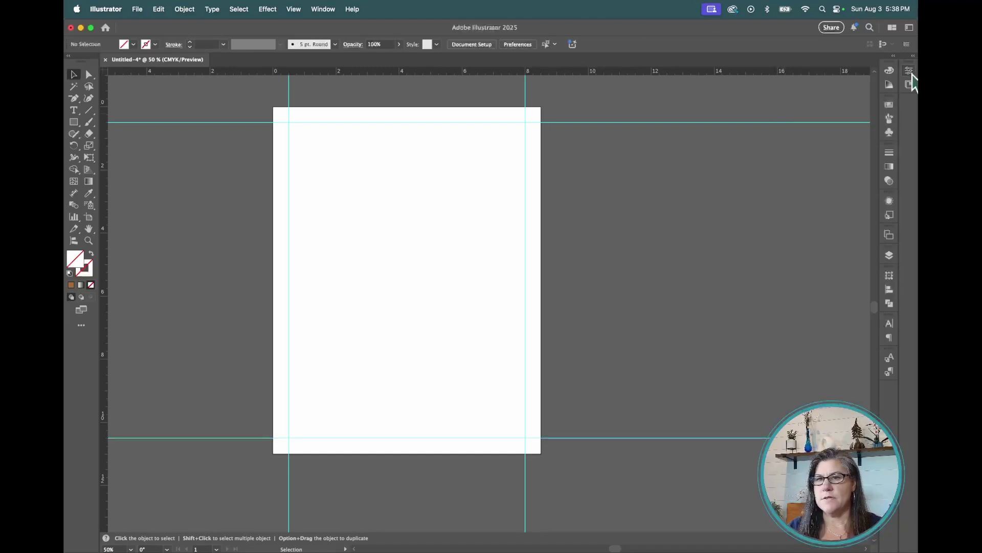
left_click(889, 277)
key("super+z")
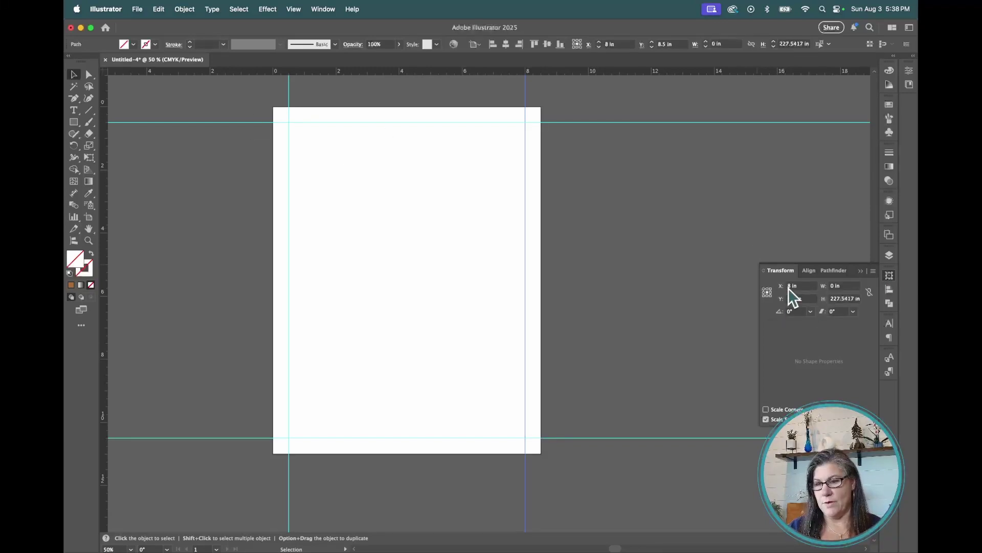
left_click(892, 277)
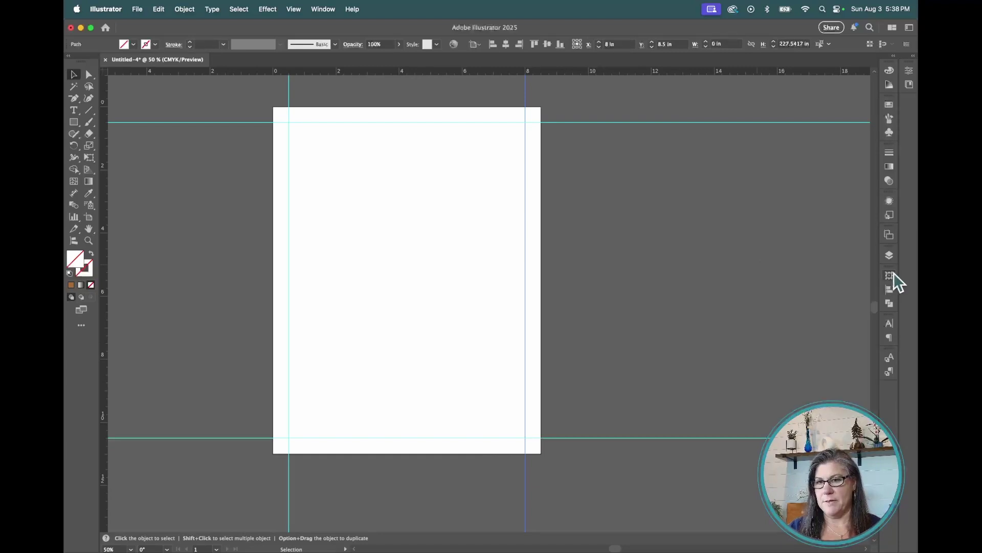
- Rename Layer 1 to Guides and lock it
left_click(891, 256)
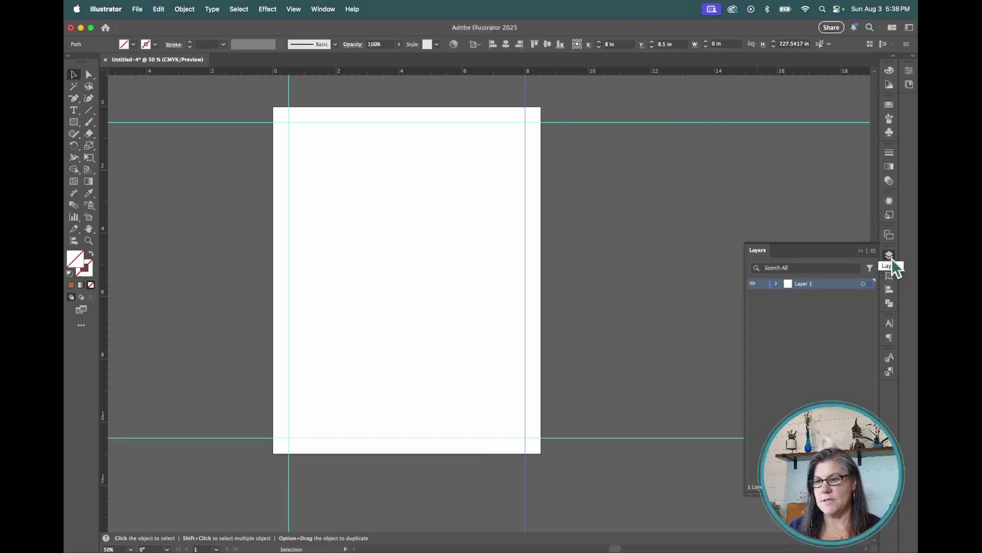
double_click(802, 285)
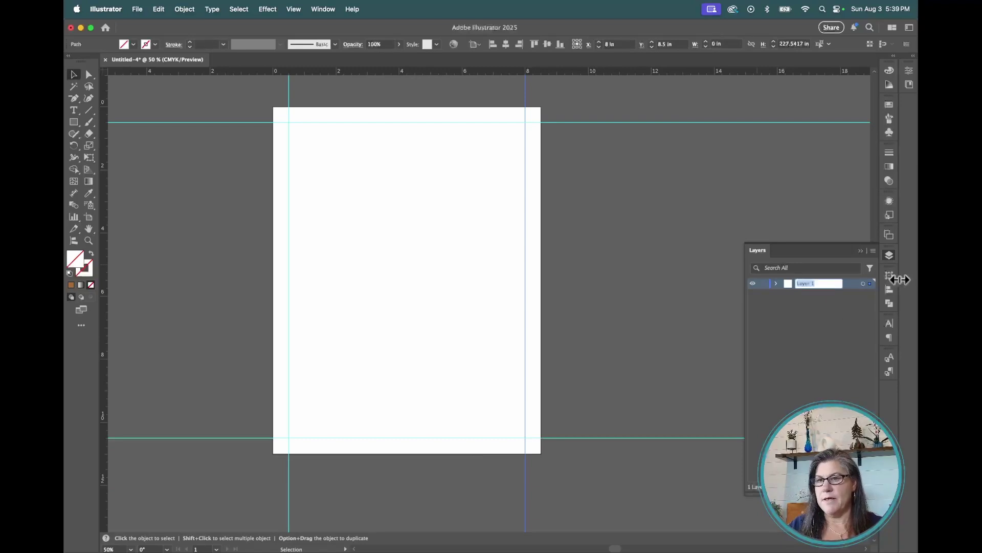
type("CGuides")
key("Return")
left_click(765, 314)
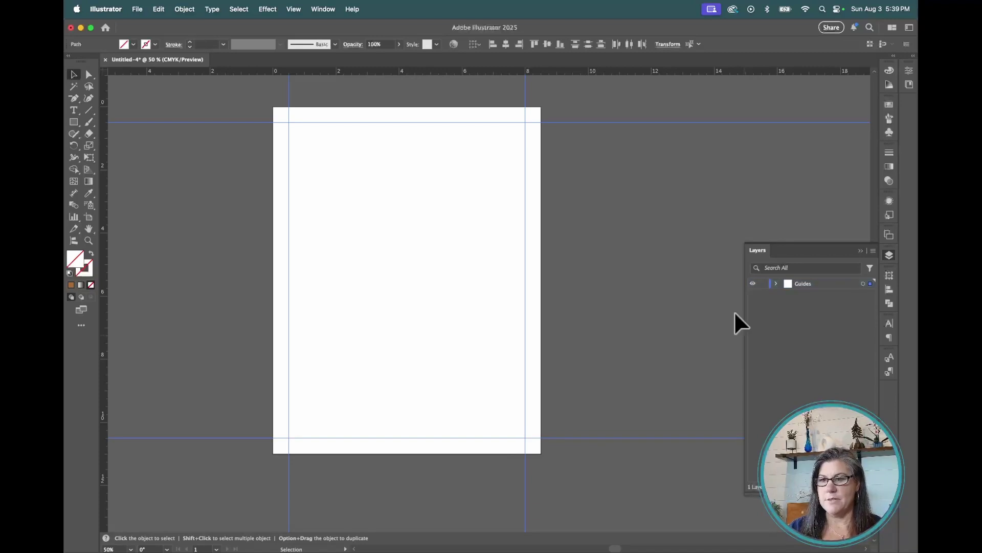
left_click(762, 284)
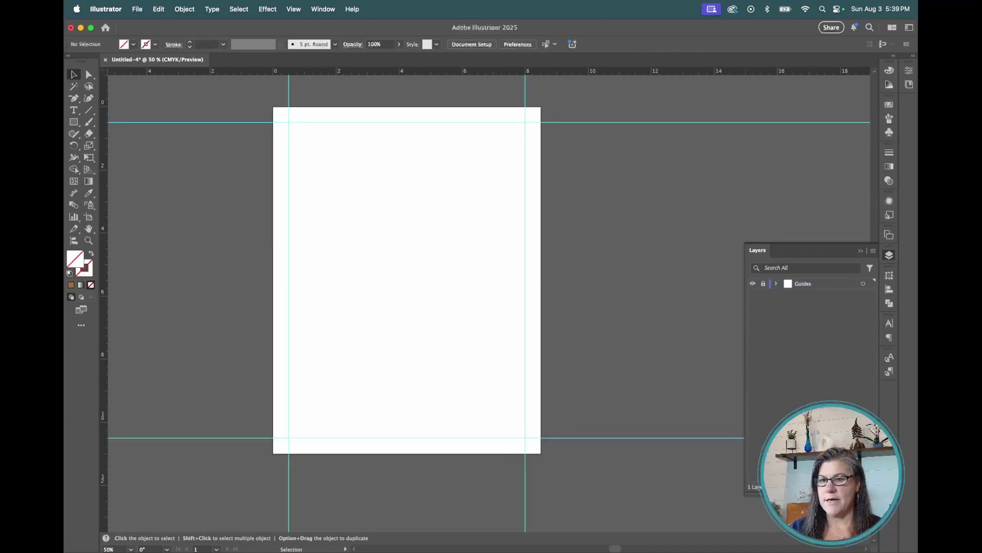
- Create a new layer above Guides and name it Art
key("super+l")
double_click(801, 284)
type("Art")
left_click(828, 339)
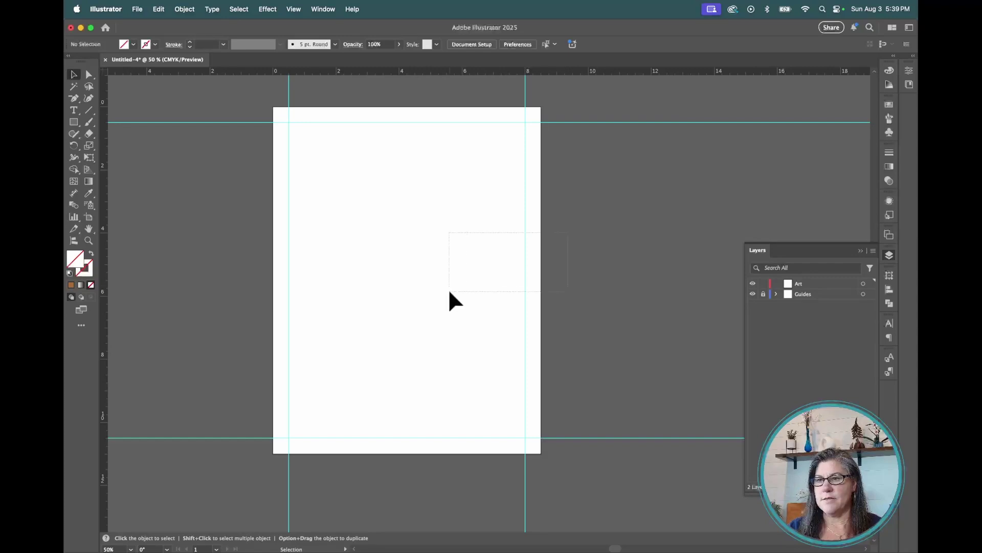
left_click(74, 122)
- Draw a solid black rectangle spanning the margin guides
mouse_move(289, 122)
left_mouse_down()
mouse_move(467, 414)
mouse_move(525, 438)
left_mouse_up()
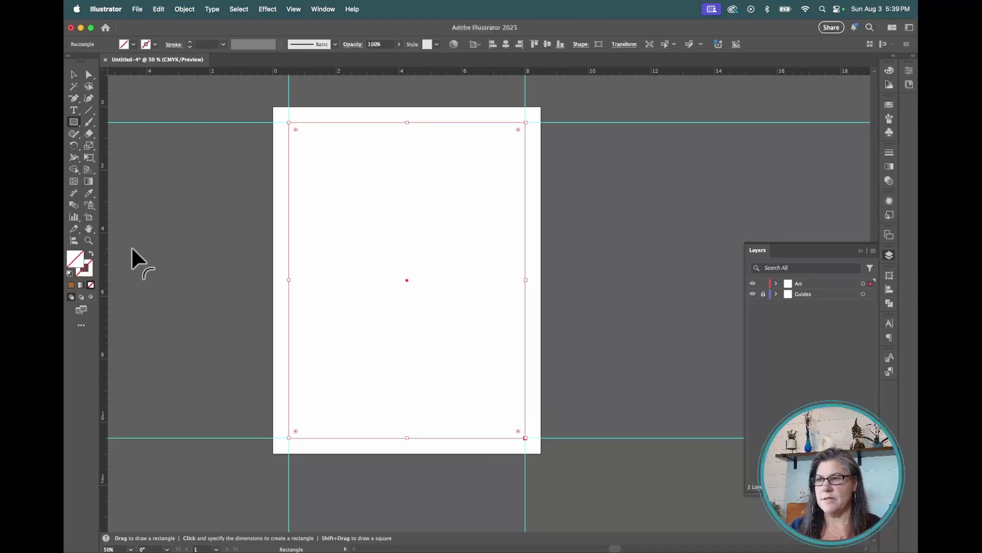
left_click(69, 272)
left_click(91, 253)
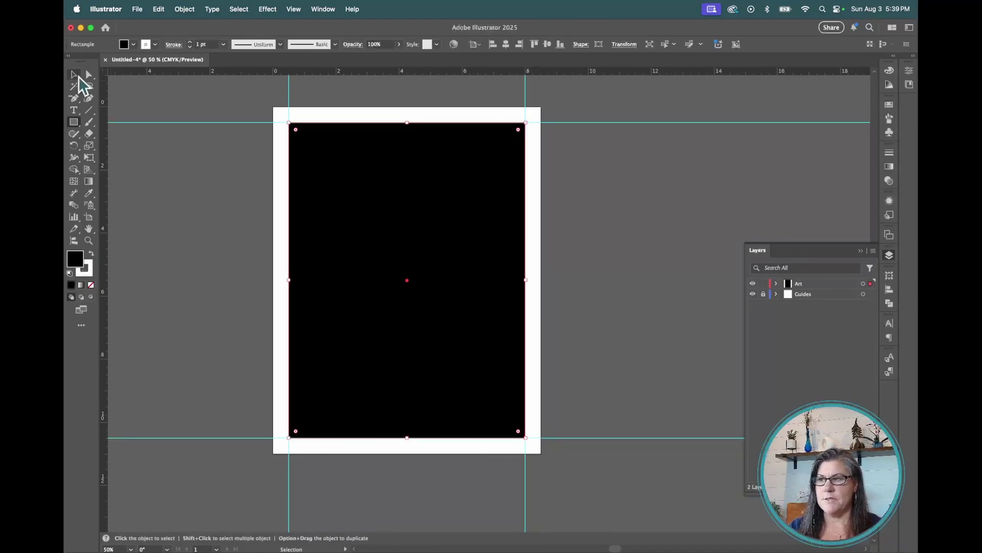
- Delete the black rectangle and hide the Guides layer
left_click(73, 74)
key("Delete")
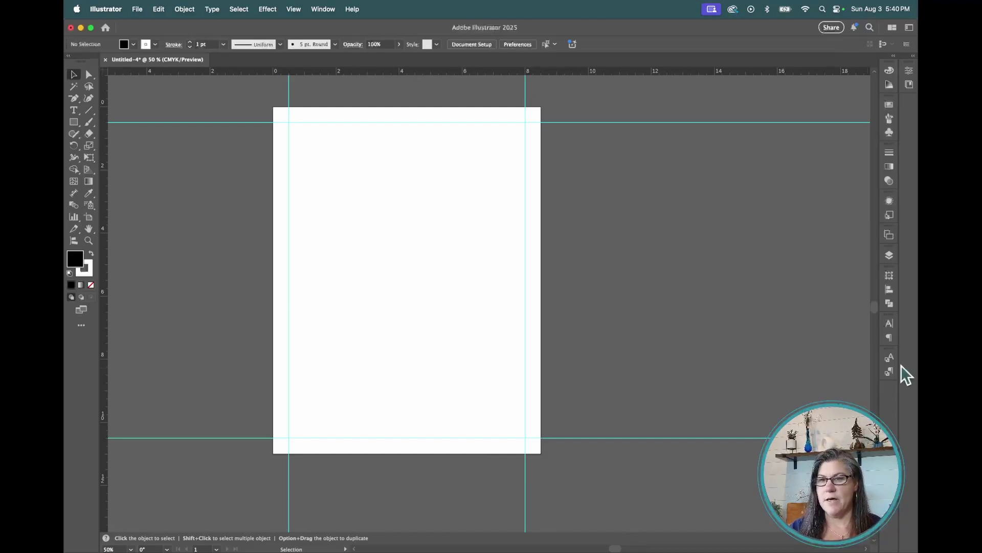
left_click(890, 255)
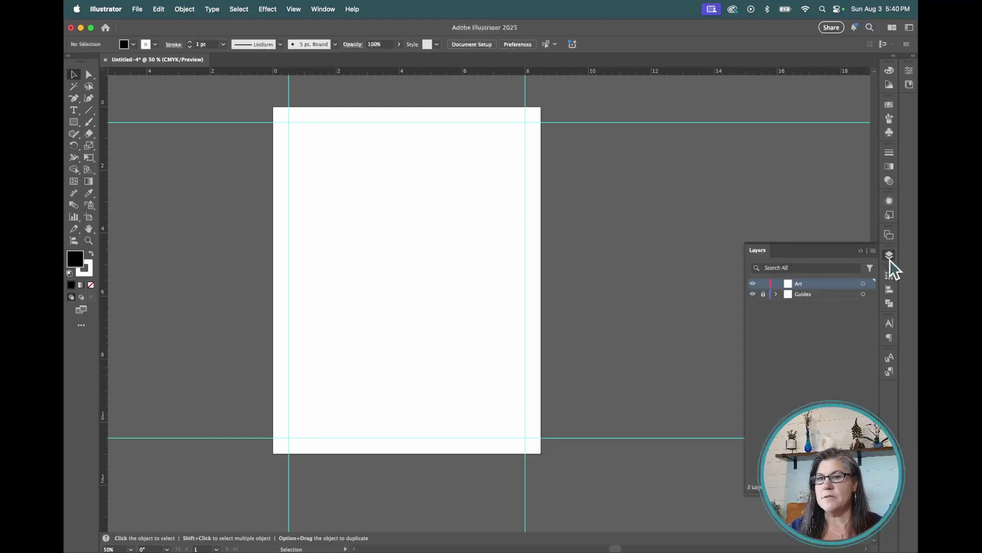
left_click(753, 294)
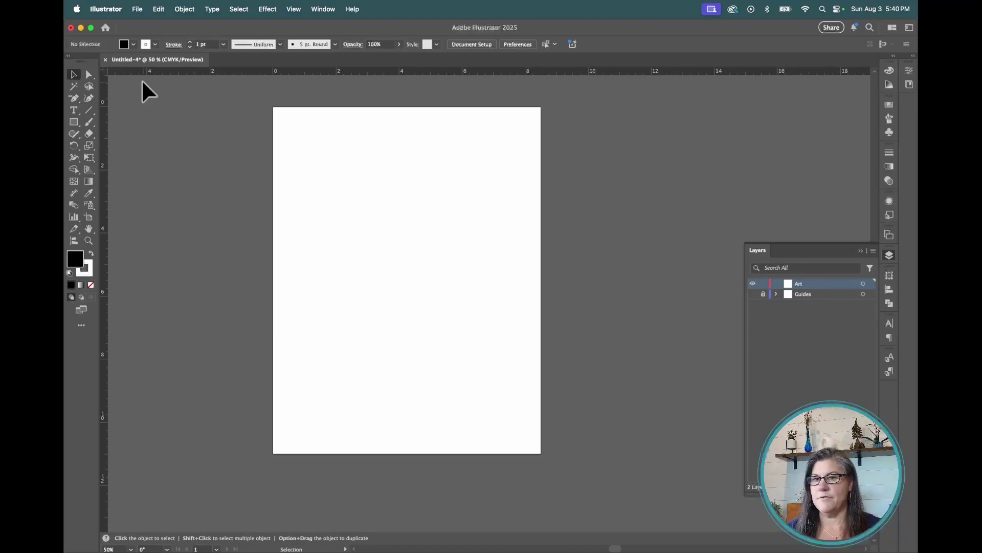
- Add a new layer below Art and name it 'Guide option 2'
key("m")
key("super+l")
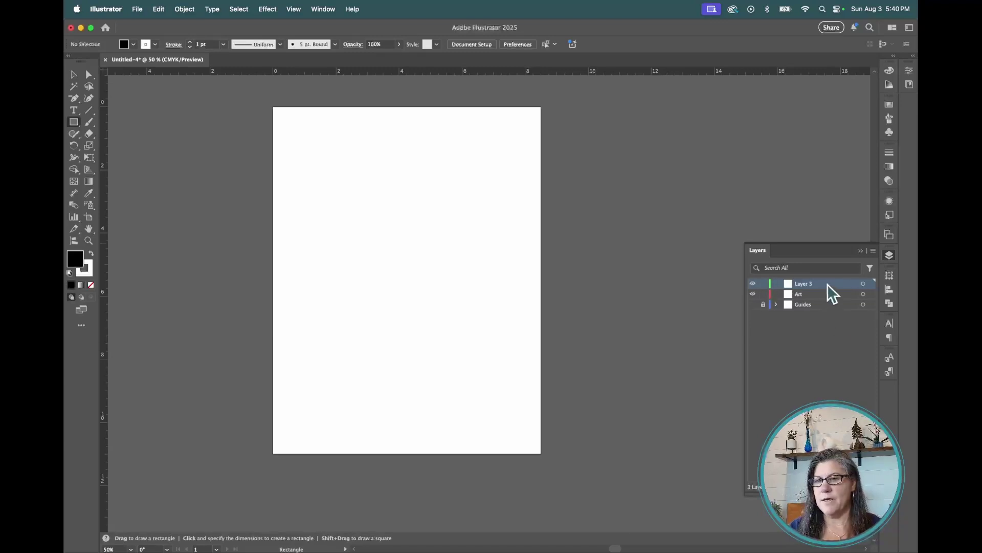
left_click_drag(827, 284, 826, 300)
double_click(806, 295)
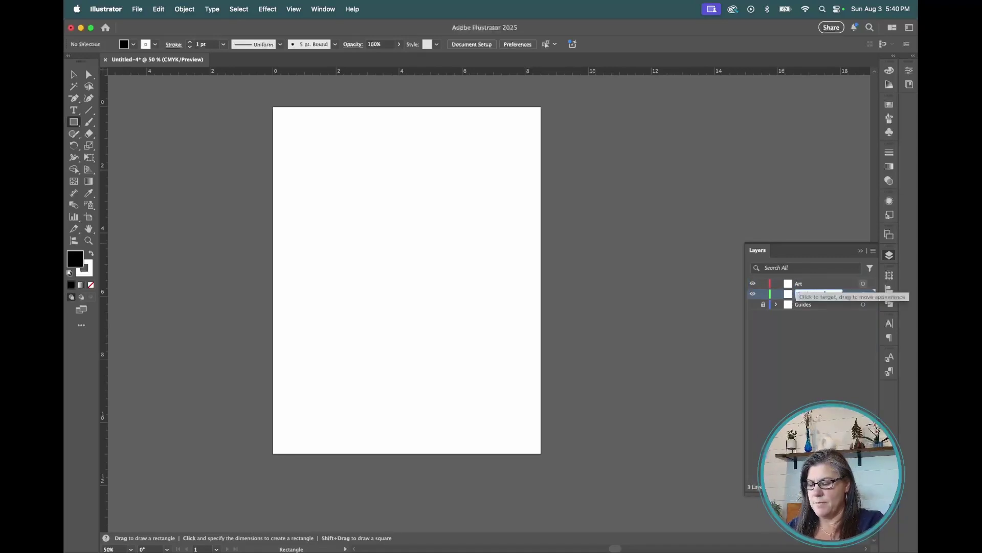
type("Guide option 2")
key("Return")
- Draw a rectangle, set its height to 11 in, and snap it flush with the artboard
left_click_drag(273, 107, 540, 457)
left_click(622, 45)
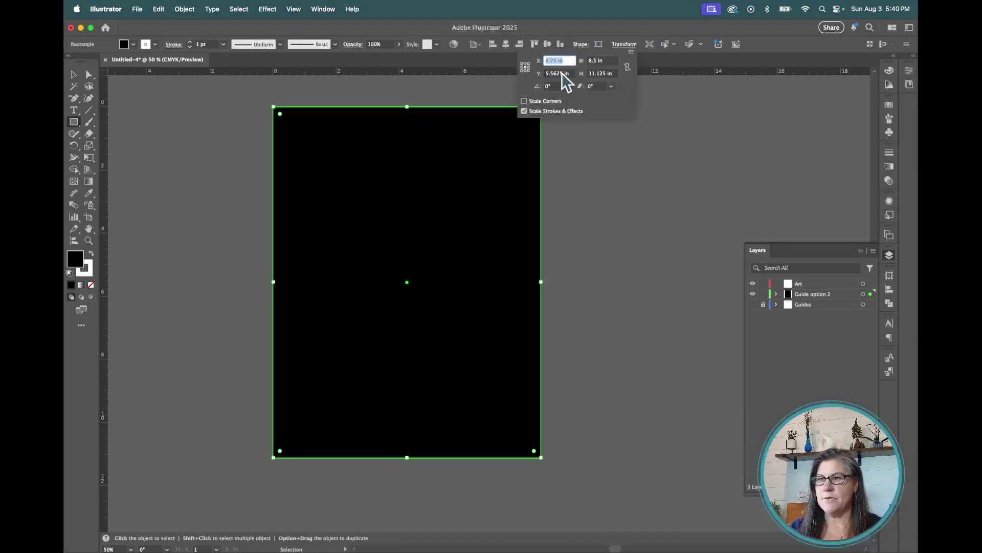
left_click(598, 77)
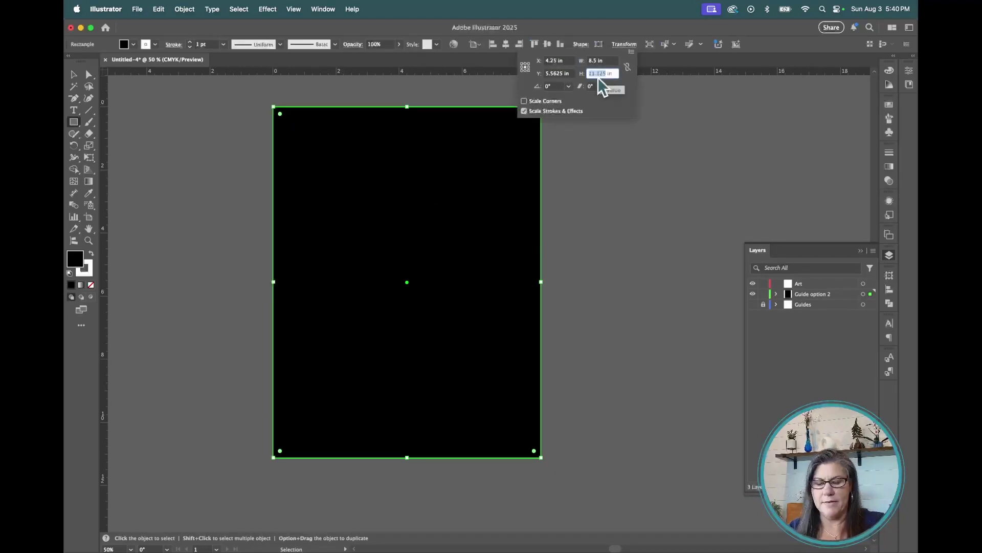
key("Return")
left_click(74, 75)
left_click_drag(375, 155, 374, 152)
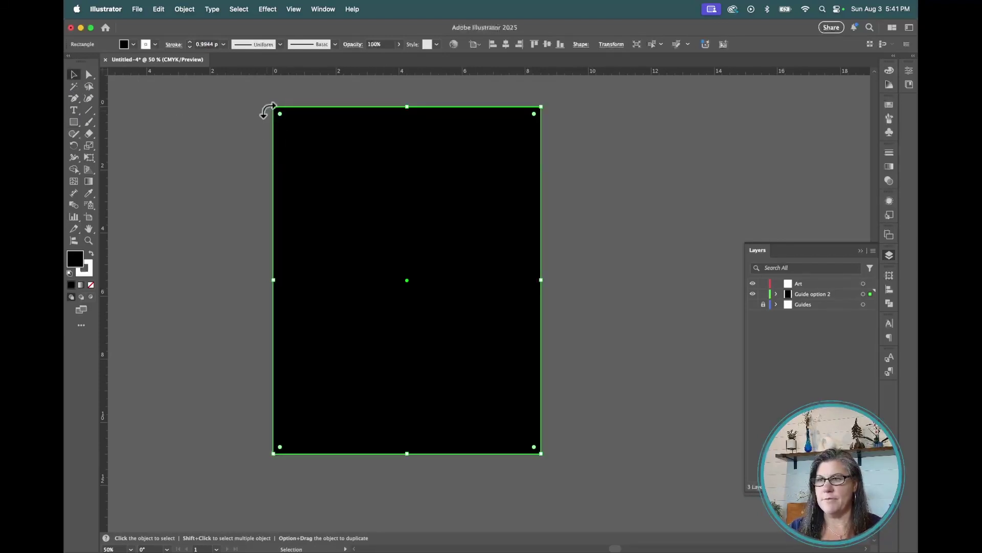
- Turn the artboard rectangle into an unfilled black outline
left_click(85, 268)
left_click(90, 284)
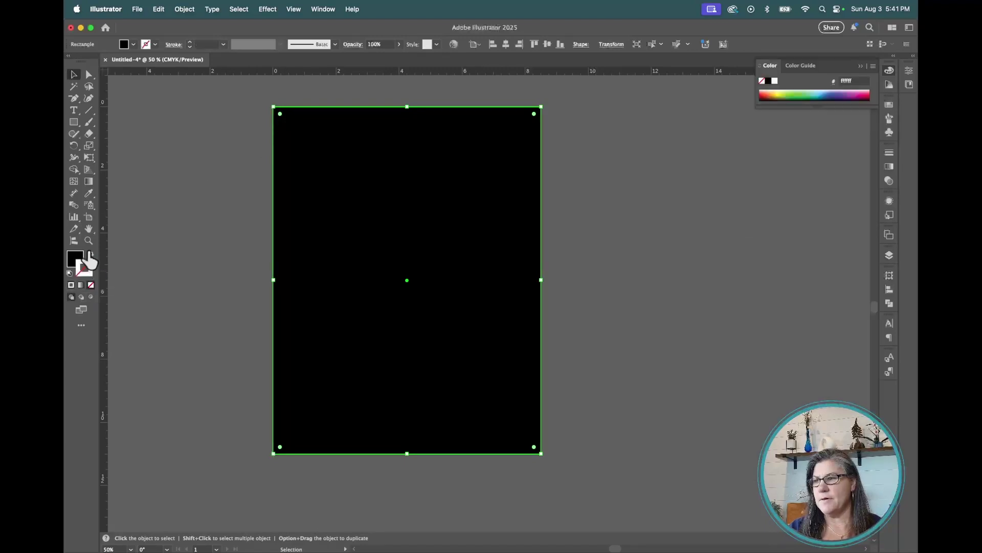
left_click(91, 253)
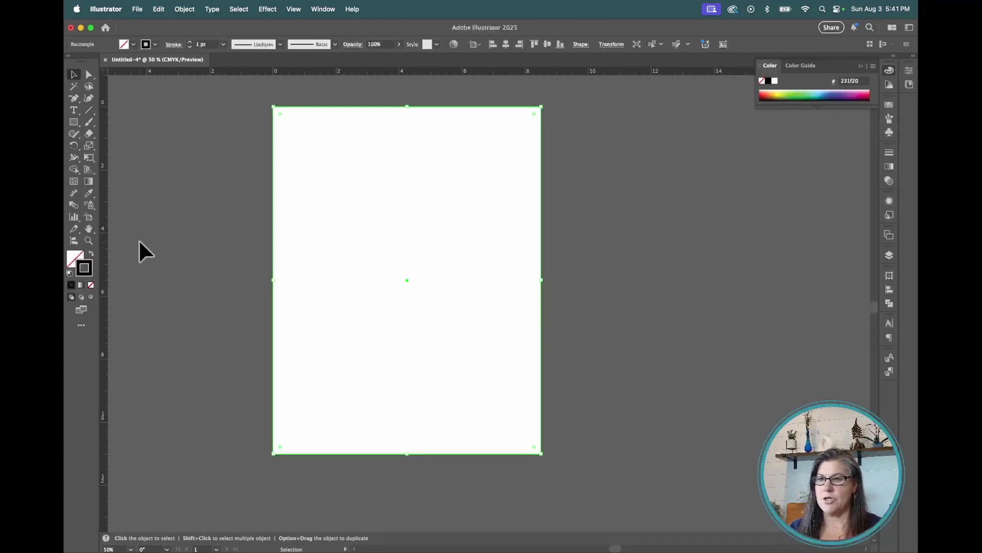
- Apply Offset Path with the default outward value, then undo it
left_click(185, 9)
mouse_move(235, 297)
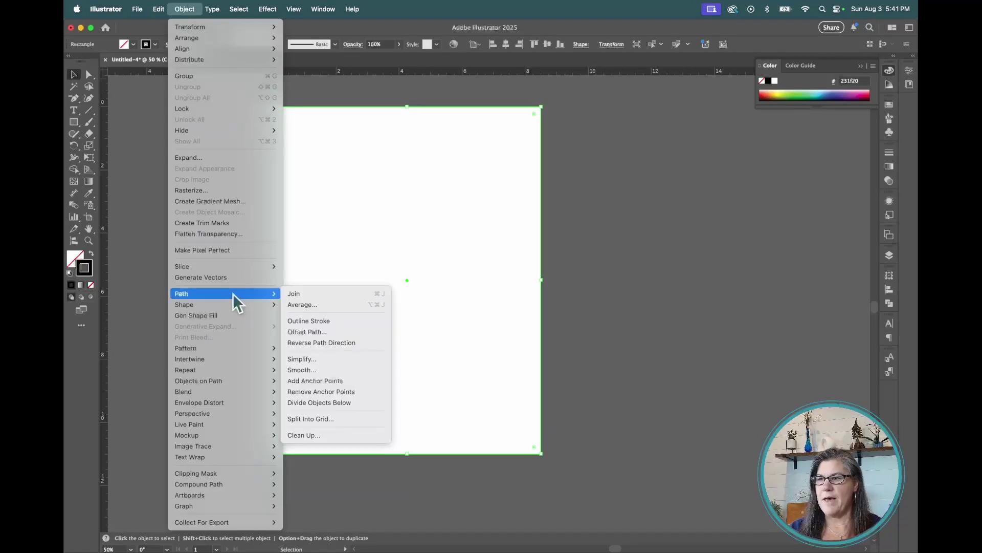
left_click(328, 334)
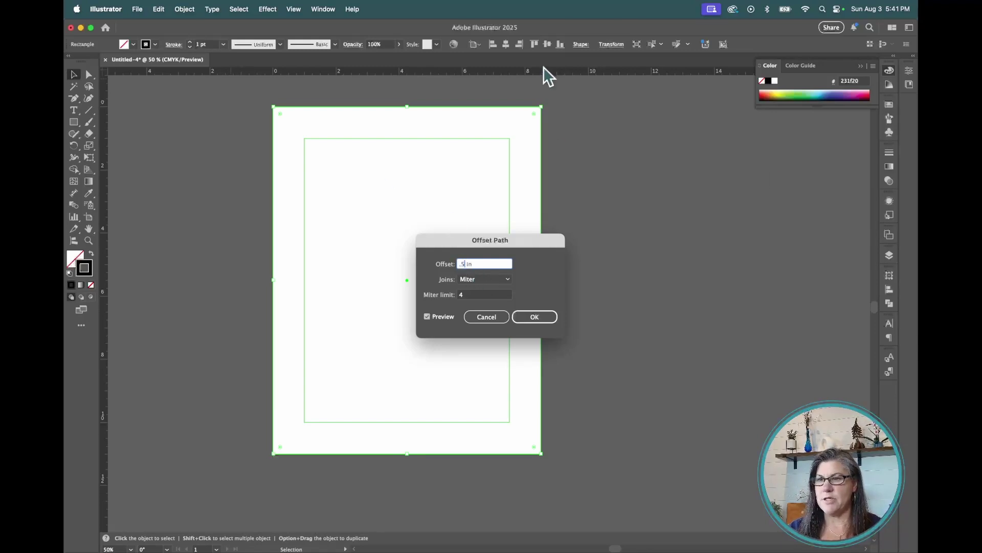
left_click(542, 318)
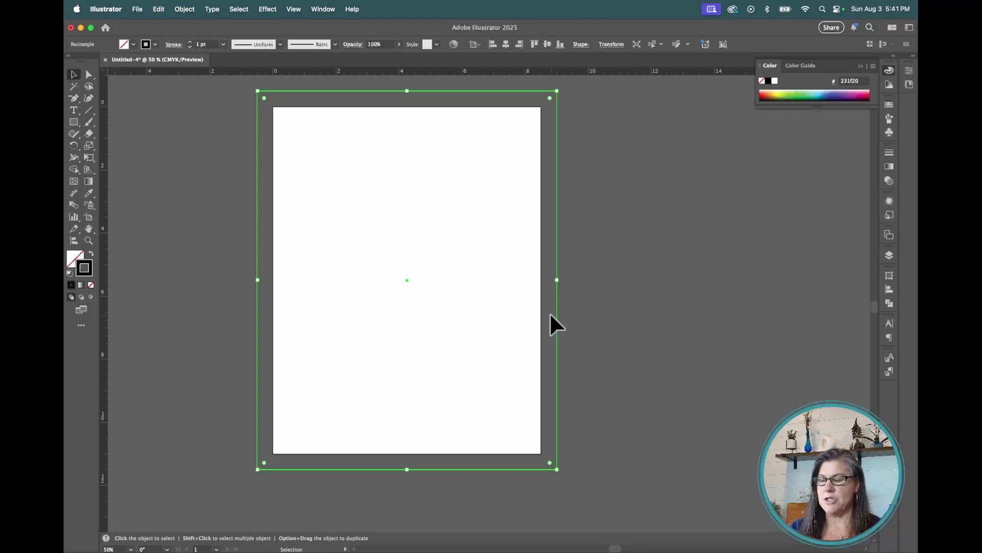
key("super+z")
- Rerun Offset Path with -0.5 in to create an inset copy
left_click(183, 11)
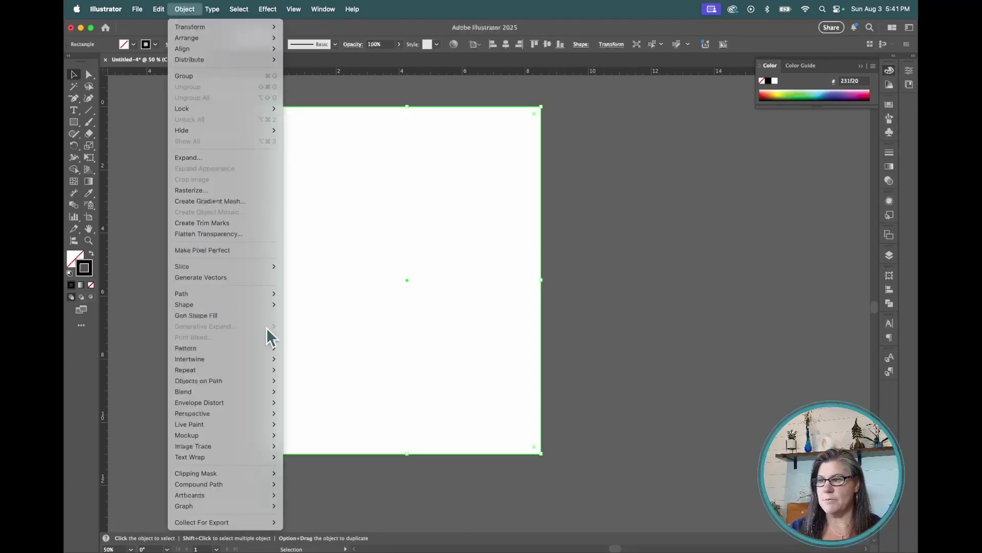
mouse_move(250, 294)
left_click(356, 333)
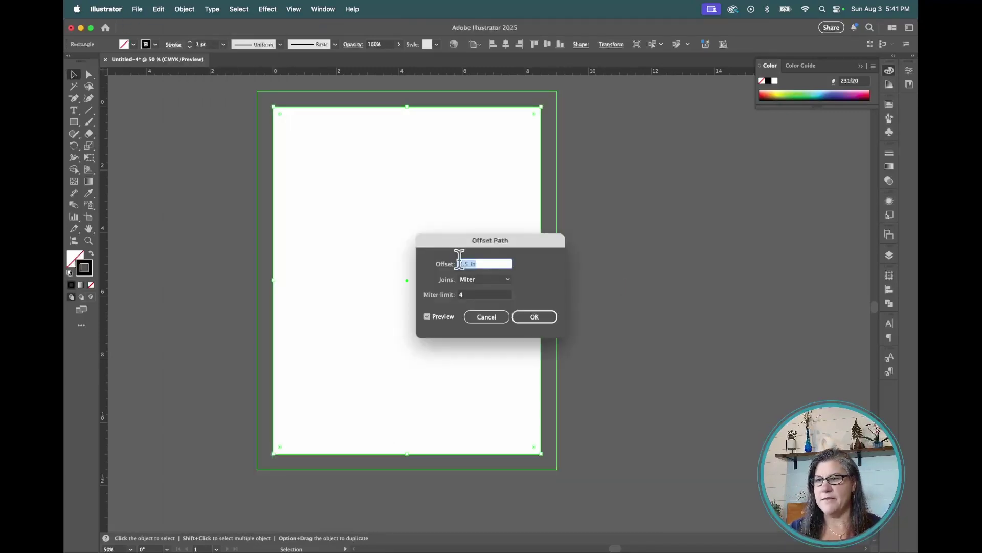
left_click(460, 263)
type("-")
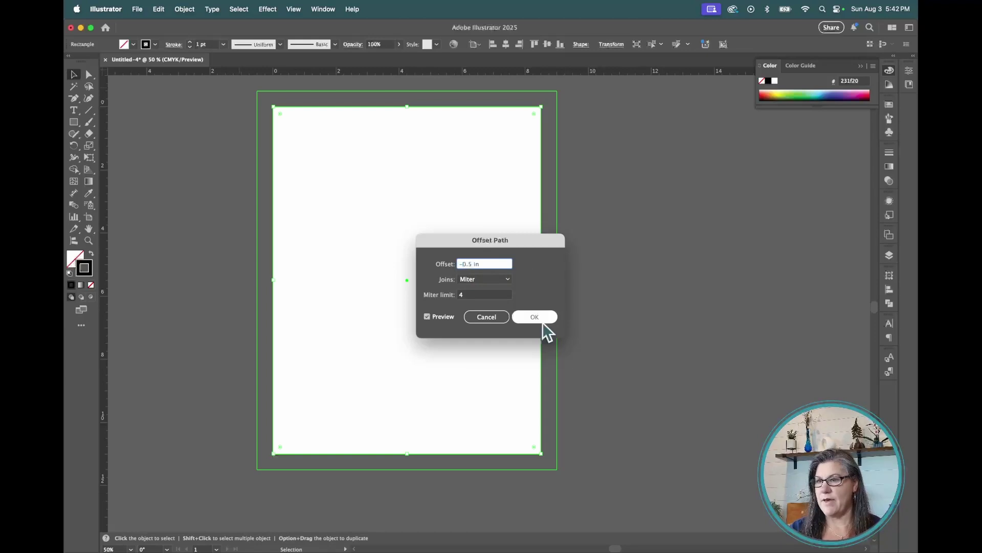
left_click(542, 324)
- Select the inset rectangle and convert it into guides with Make Guides
left_click(222, 129)
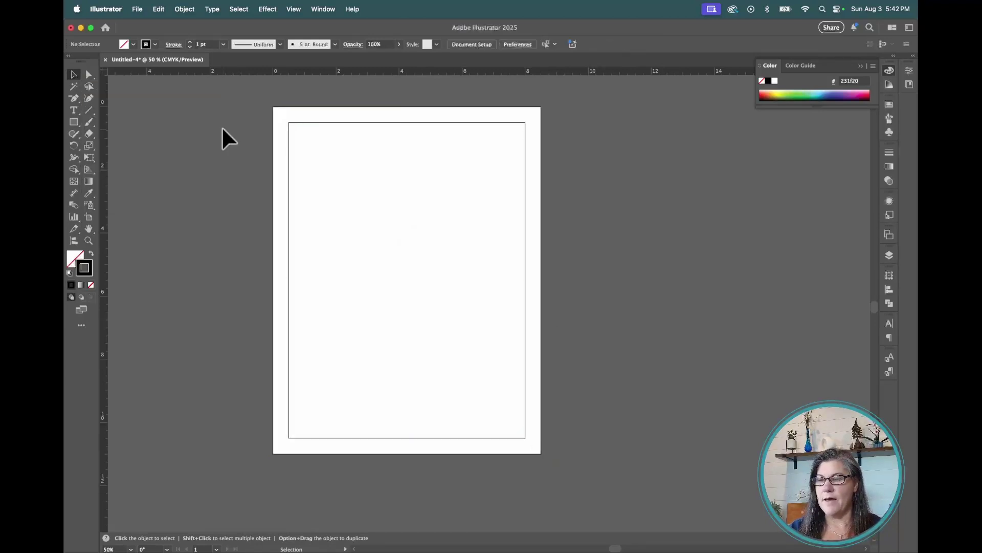
scroll(222, 127, "right", 2)
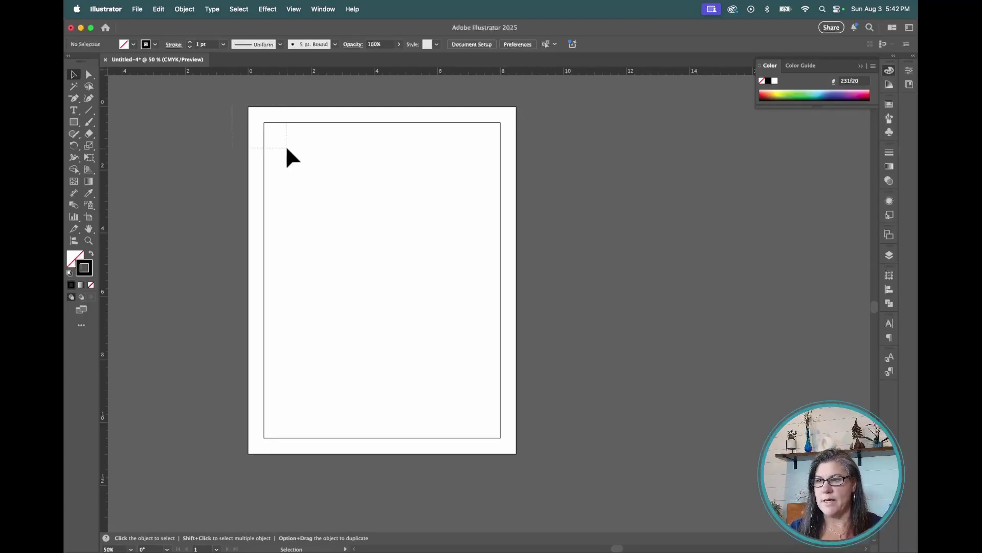
left_click(363, 122)
left_click(538, 148)
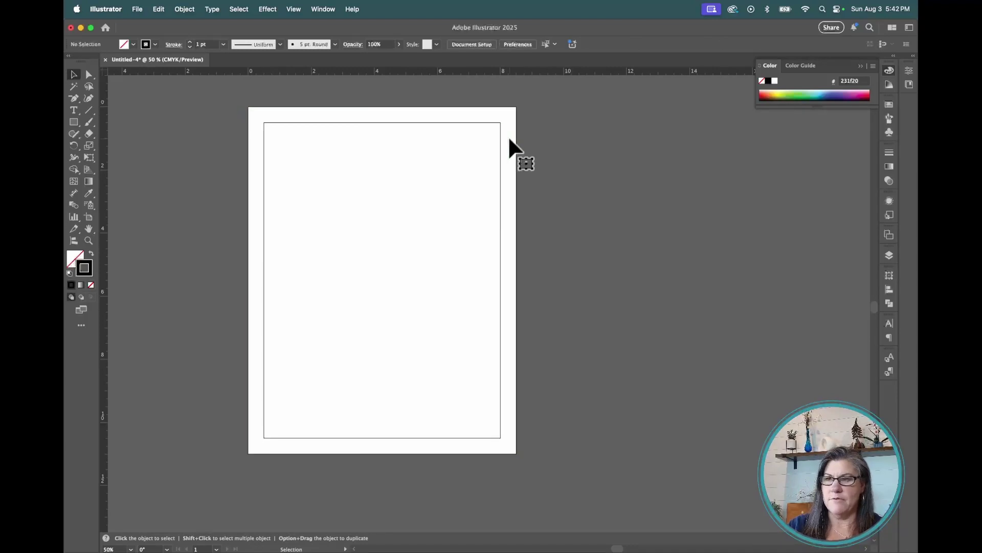
left_click(499, 143)
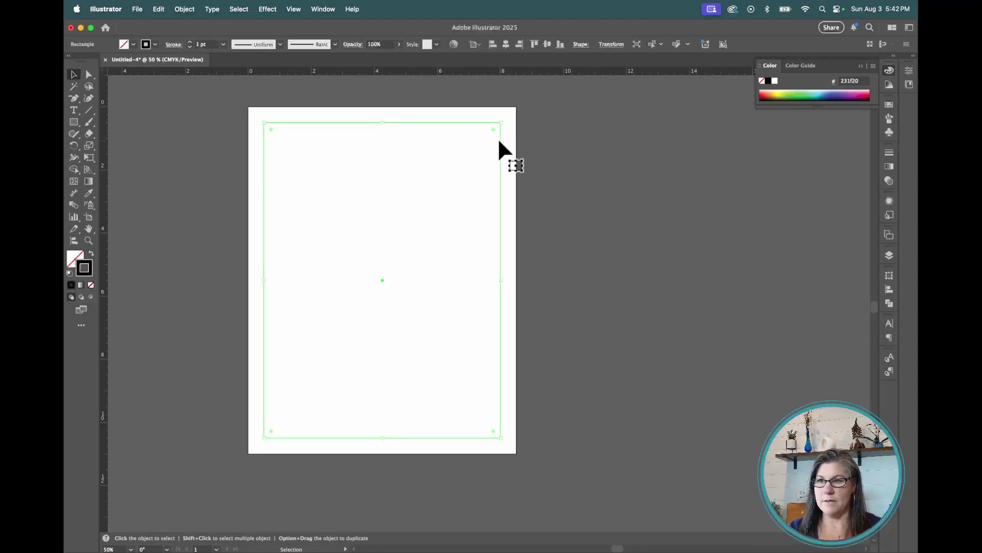
left_click(294, 9)
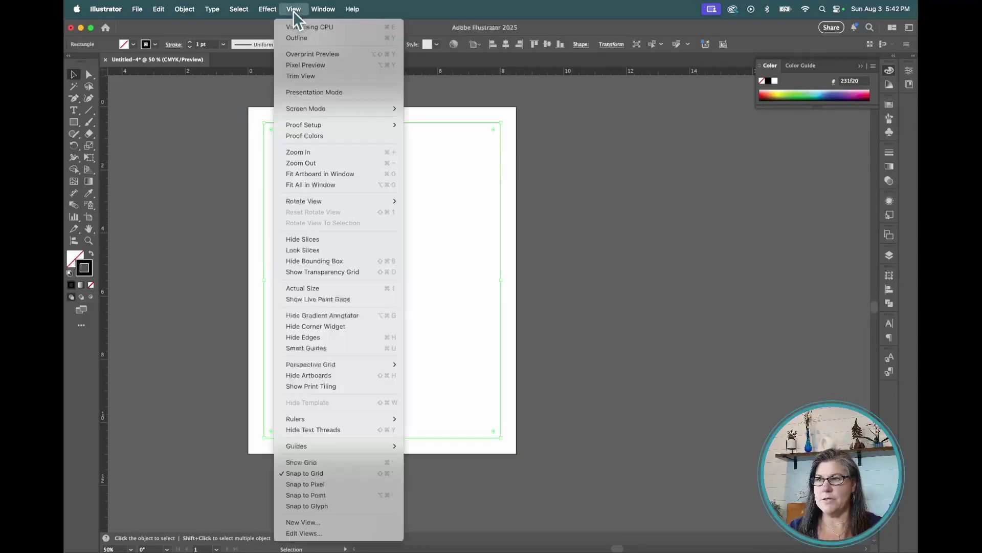
mouse_move(391, 446)
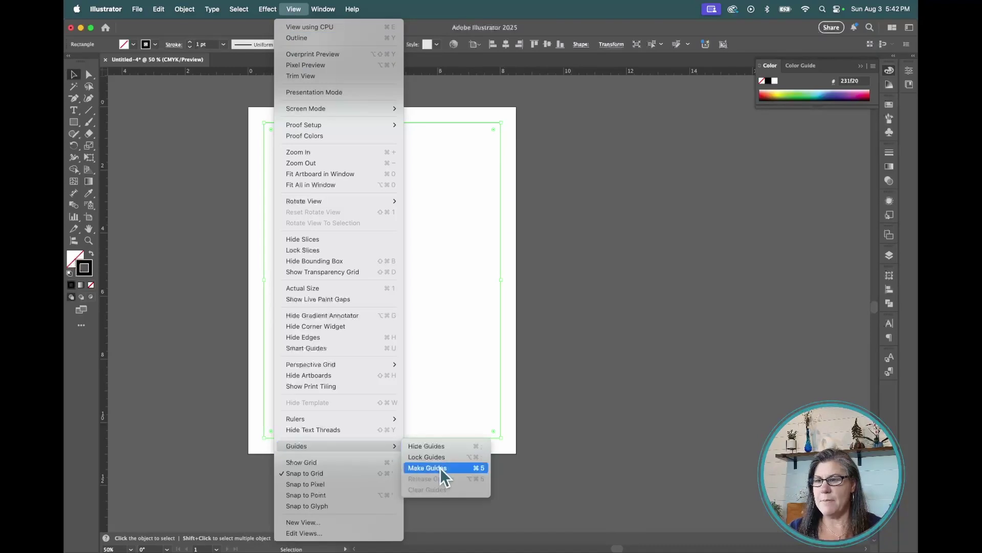
left_click(440, 468)
left_click(462, 436)
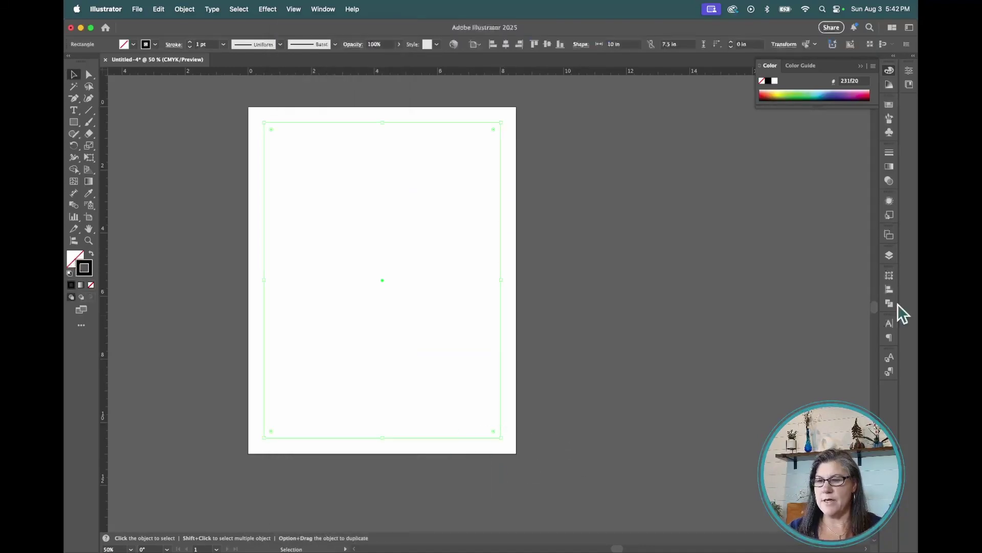
- Lock the Guide option 2 layer and confirm the guide can't be selected
left_click(890, 255)
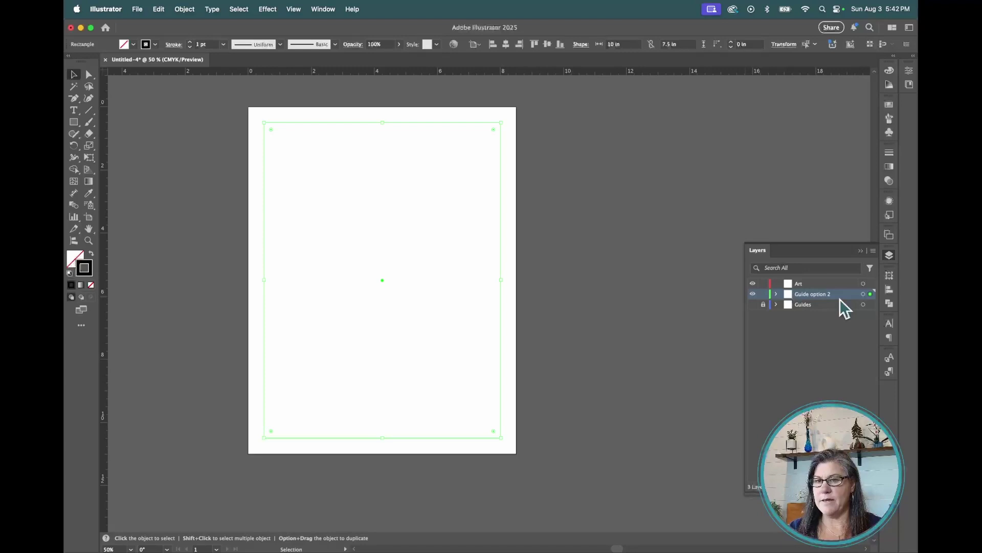
left_click(655, 314)
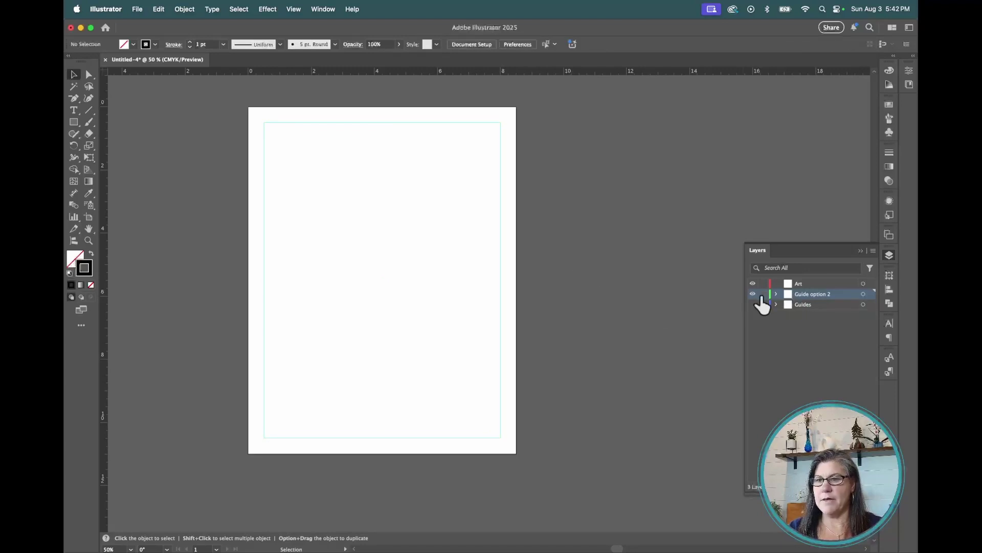
left_click(763, 294)
left_click_drag(561, 326, 461, 343)
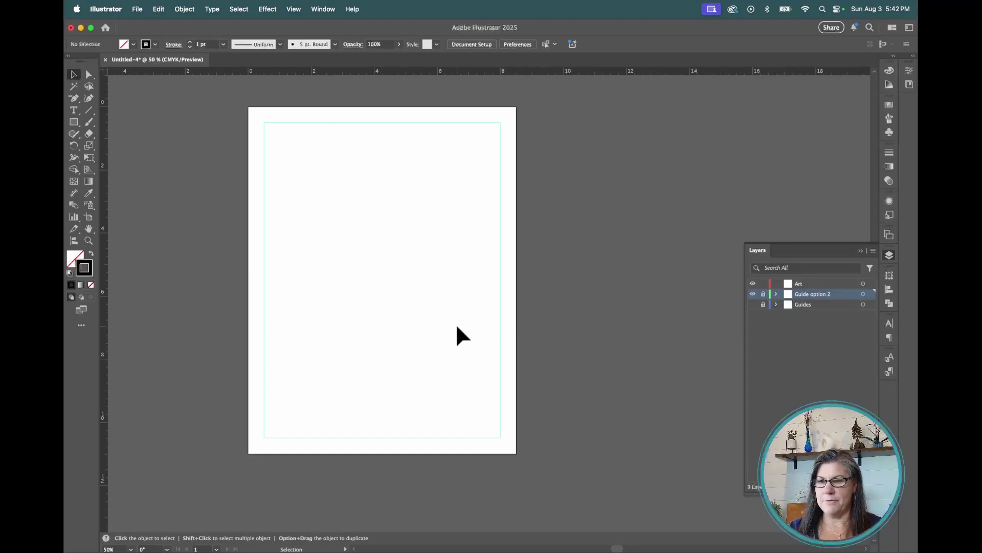